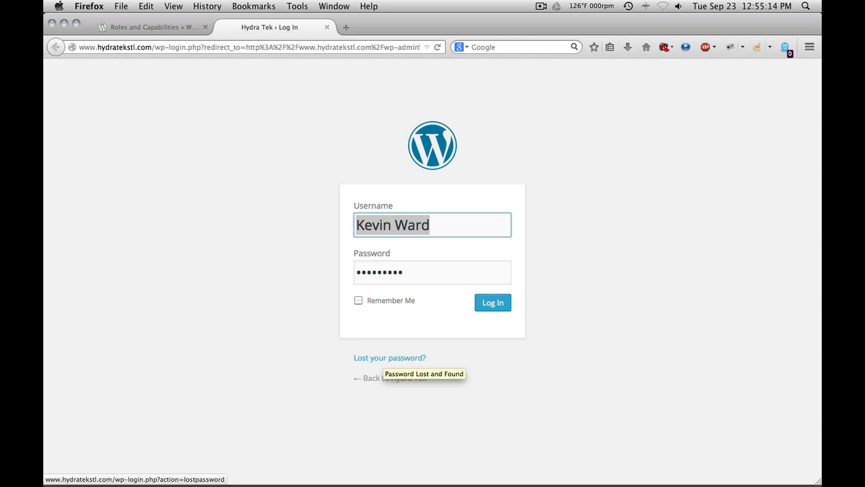
Step: Open the lost-password page, return to the login form, and log in to the dashboard
left_click(384, 358)
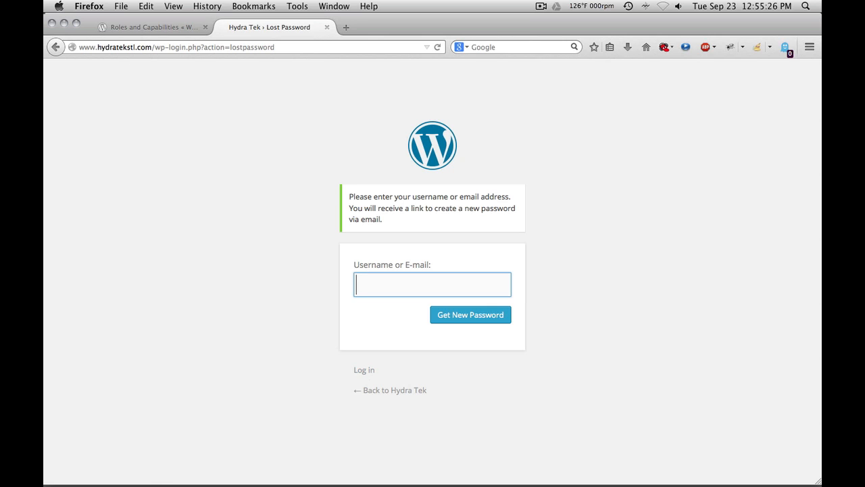
left_click(363, 369)
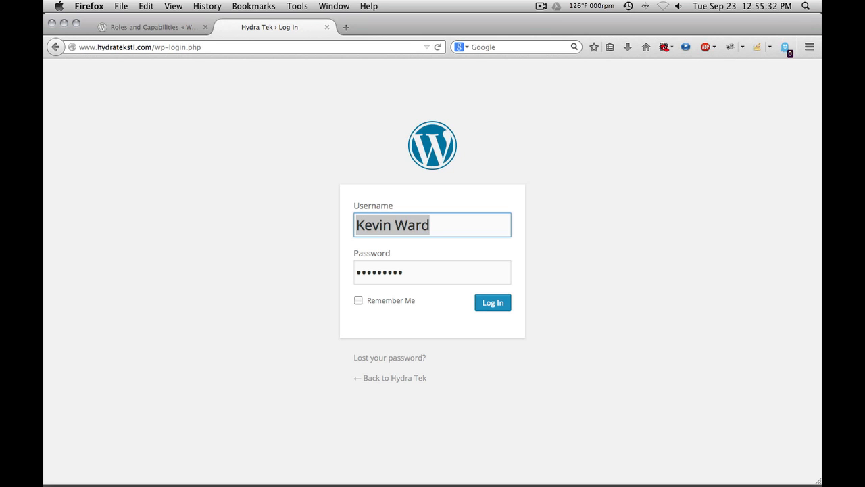
key("Return")
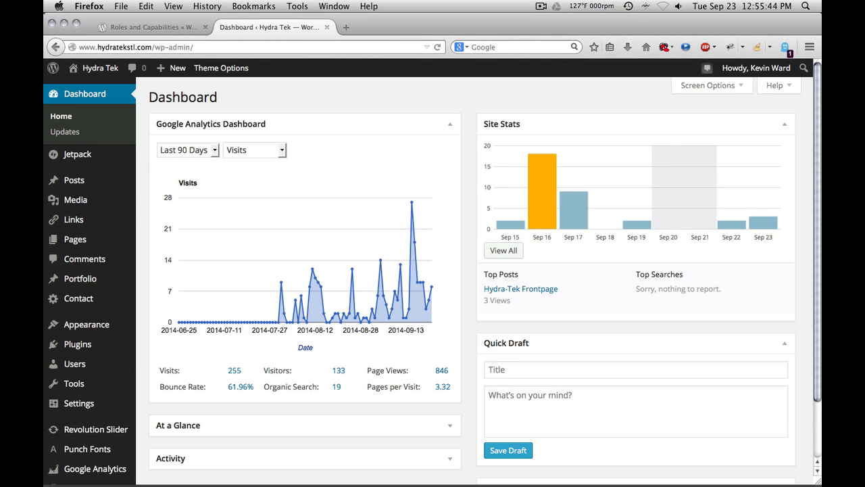
Step: Browse the dashboard and the admin menu sections for posts, plugins, settings and users
scroll(432, 273, "down", 2)
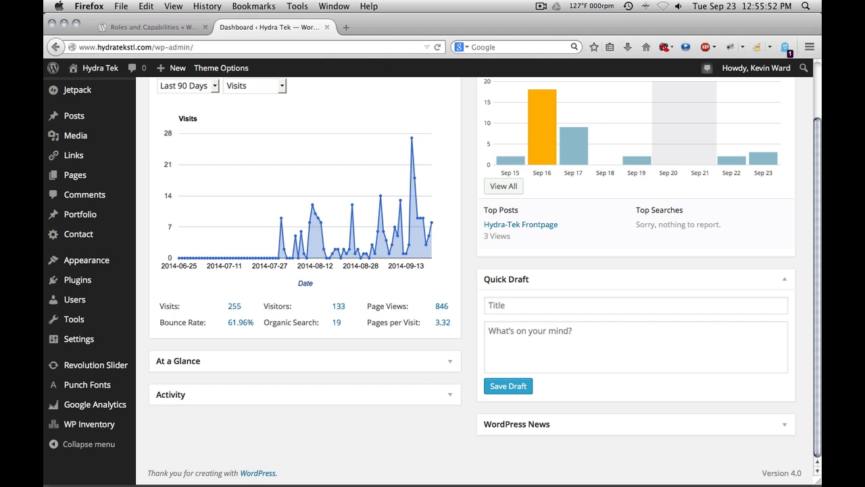
scroll(433, 278, "up", 2)
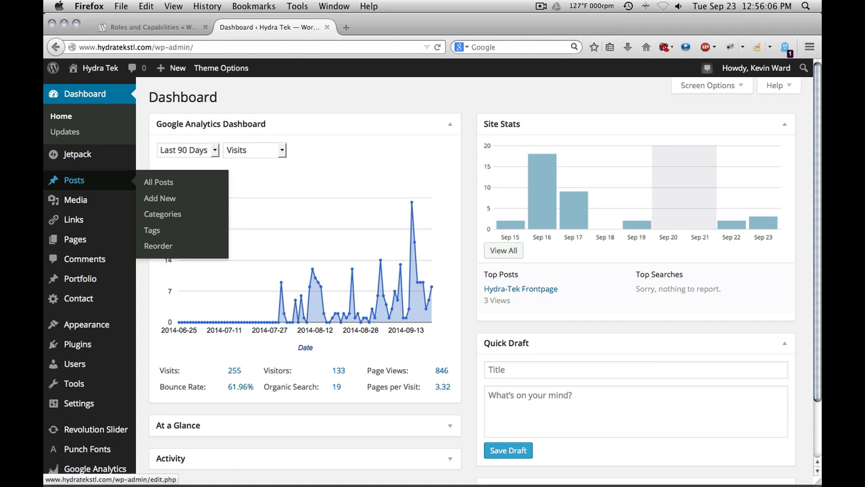
scroll(74, 158, "down", 1)
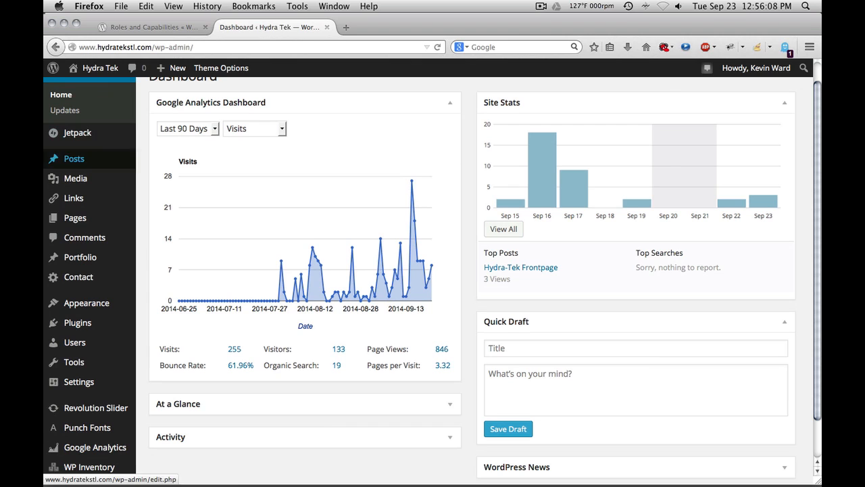
scroll(75, 258, "down", 1)
scroll(75, 259, "down", 1)
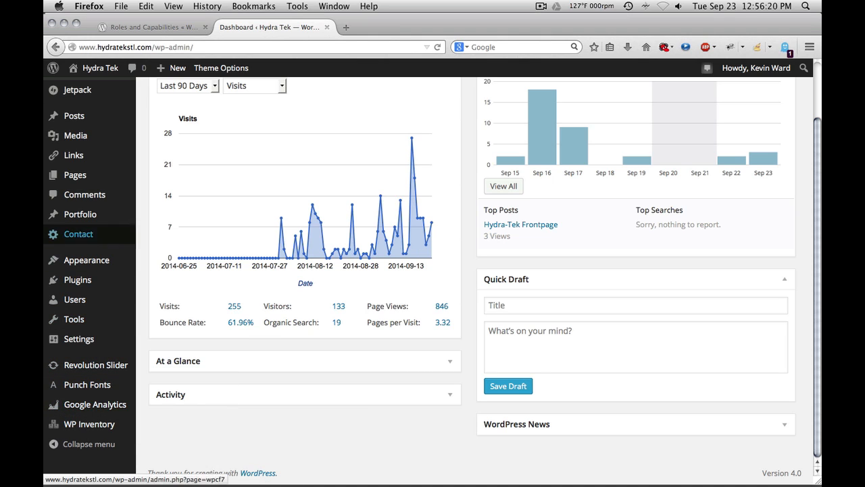
mouse_move(78, 280)
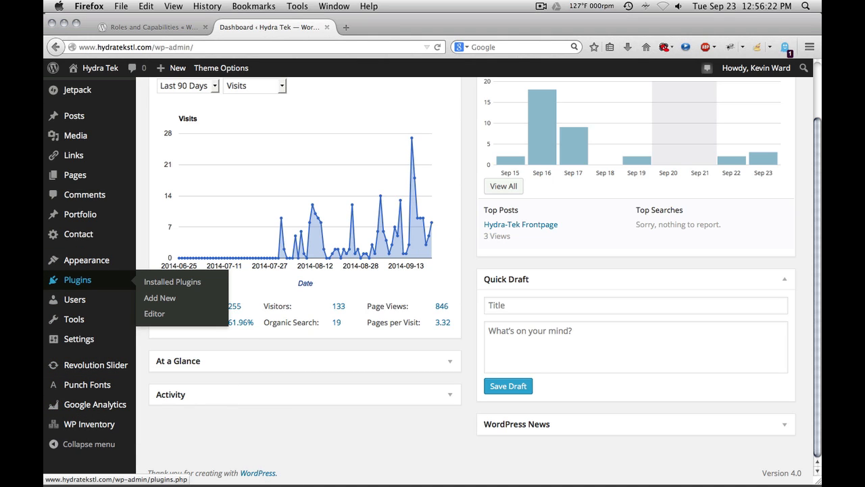
mouse_move(74, 115)
mouse_move(79, 339)
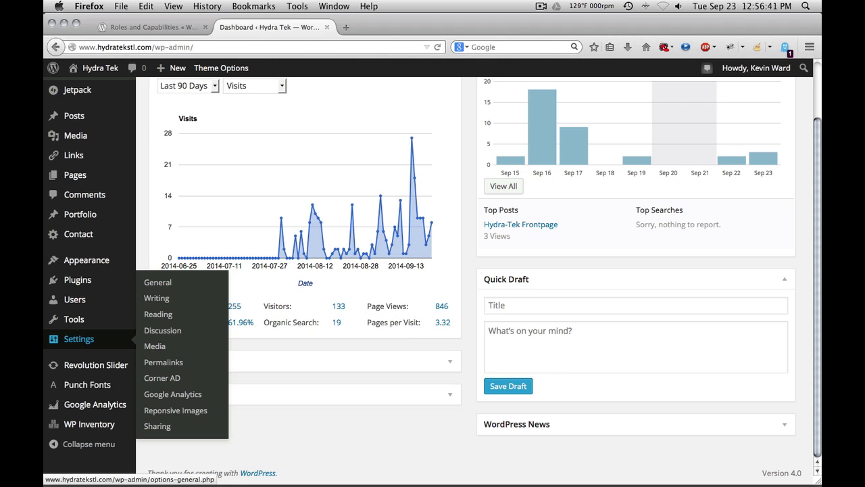
mouse_move(75, 320)
mouse_move(75, 300)
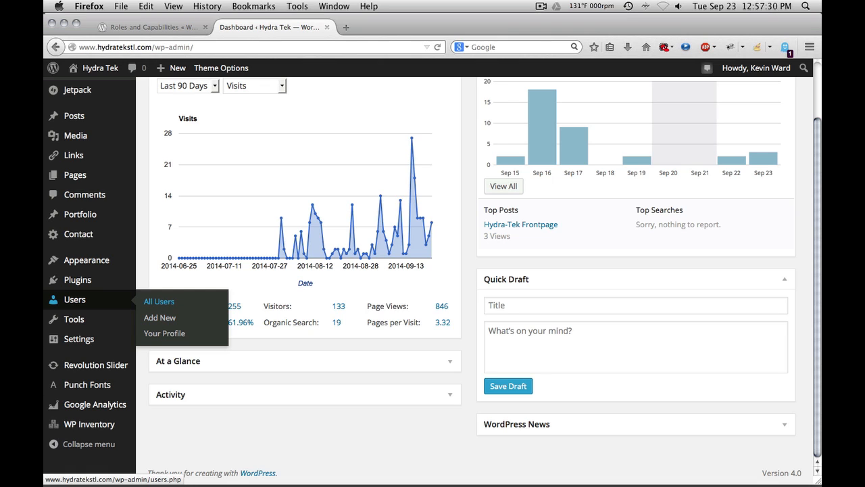
Step: Open the first listed user's profile from All Users for editing and review its settings
left_click(159, 302)
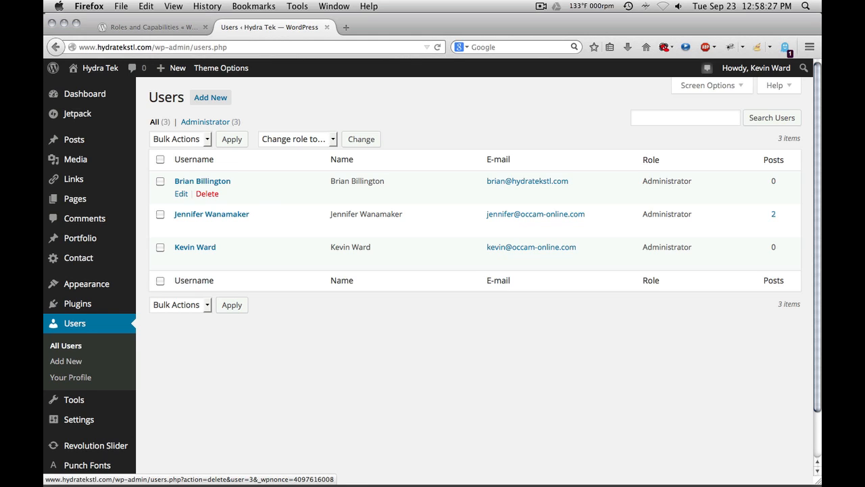
left_click(181, 193)
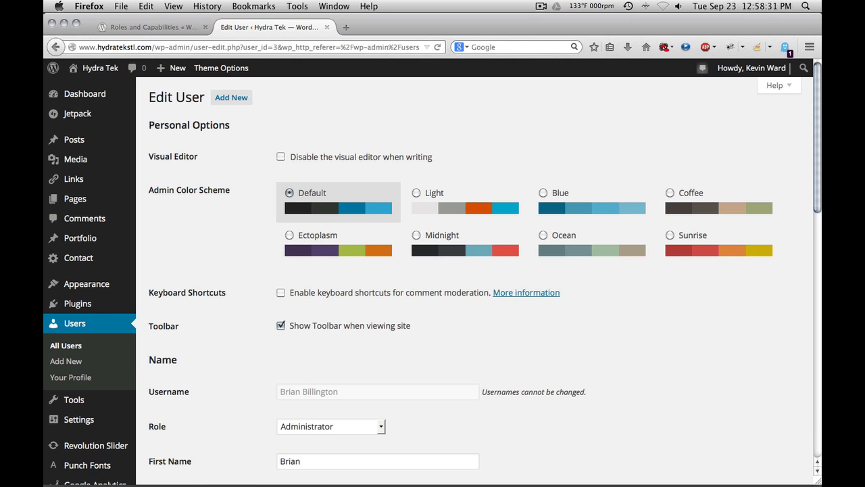
scroll(473, 270, "down", 10)
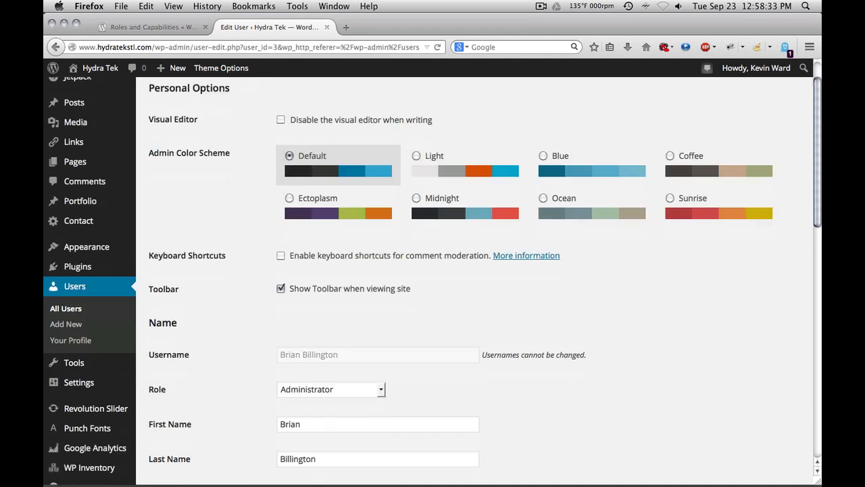
scroll(473, 270, "down", 6)
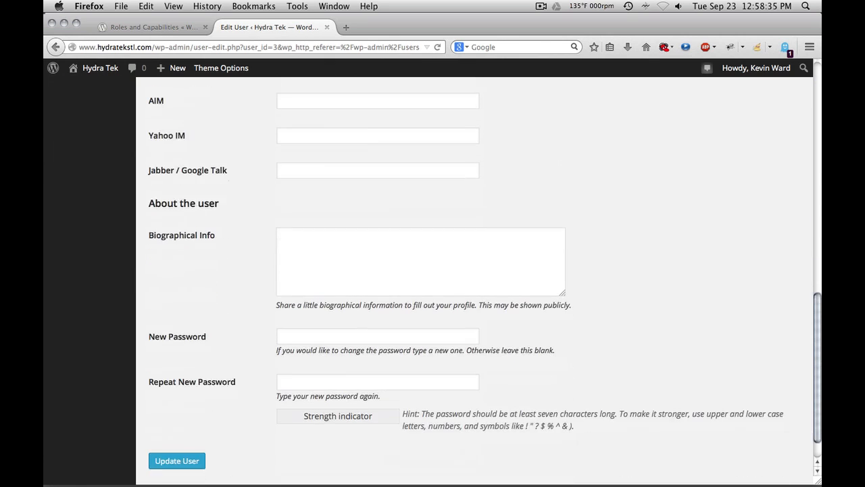
scroll(473, 271, "up", 15)
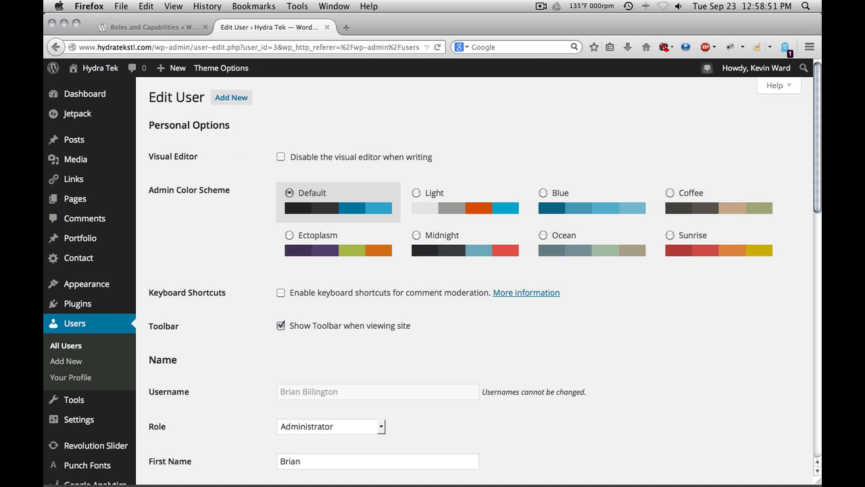
scroll(433, 275, "down", 1)
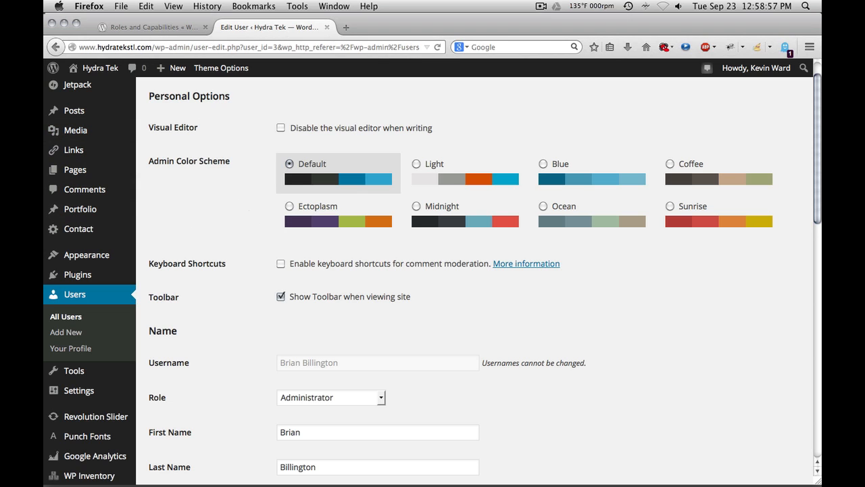
scroll(433, 275, "down", 1)
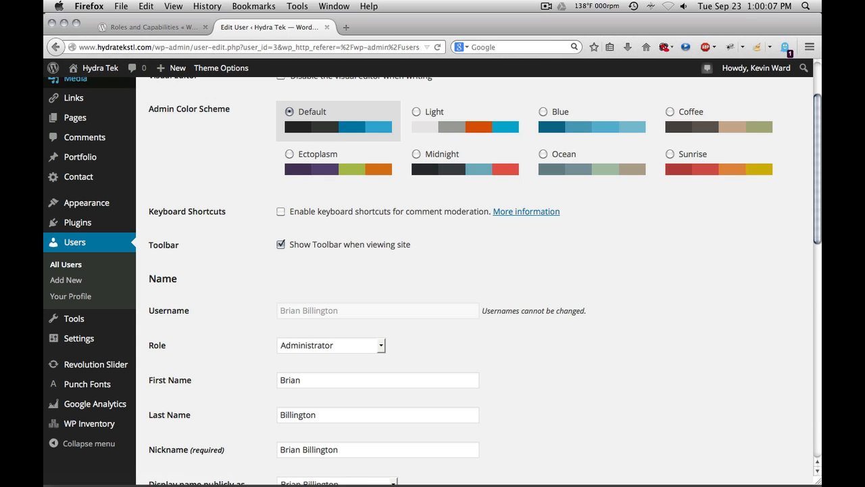
Step: Visit the live site in a new tab and switch back to the user editing tab
mouse_move(100, 68)
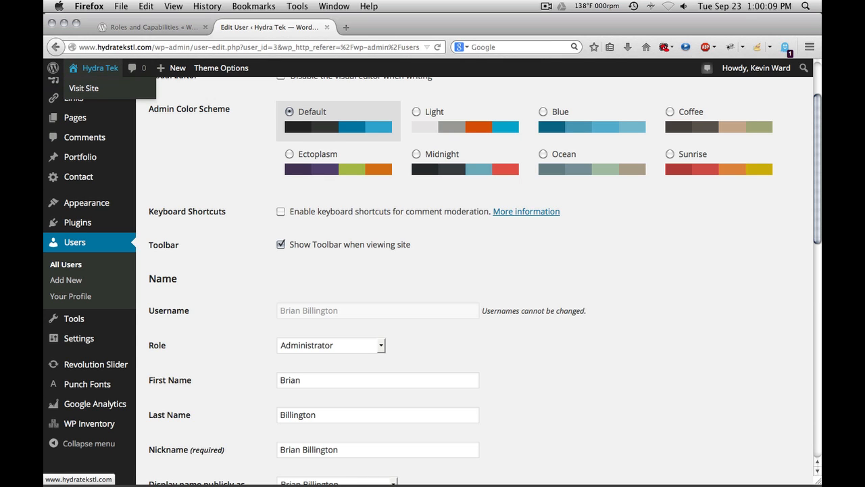
left_click(84, 88)
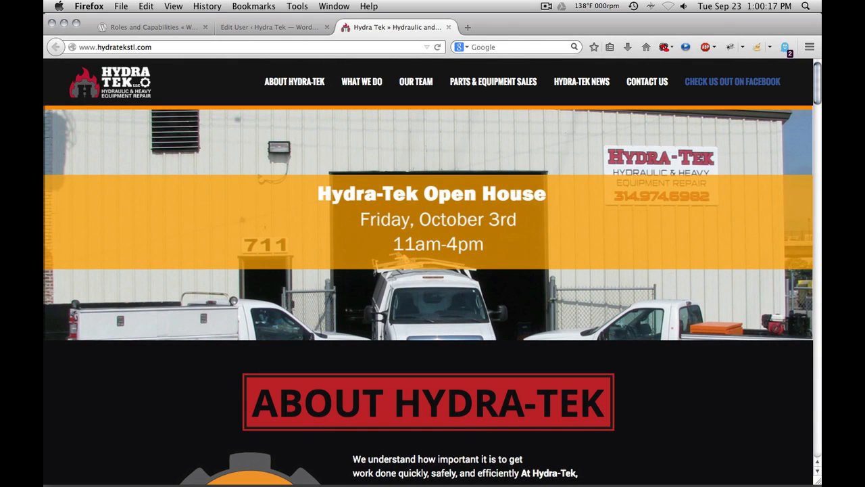
left_click(243, 27)
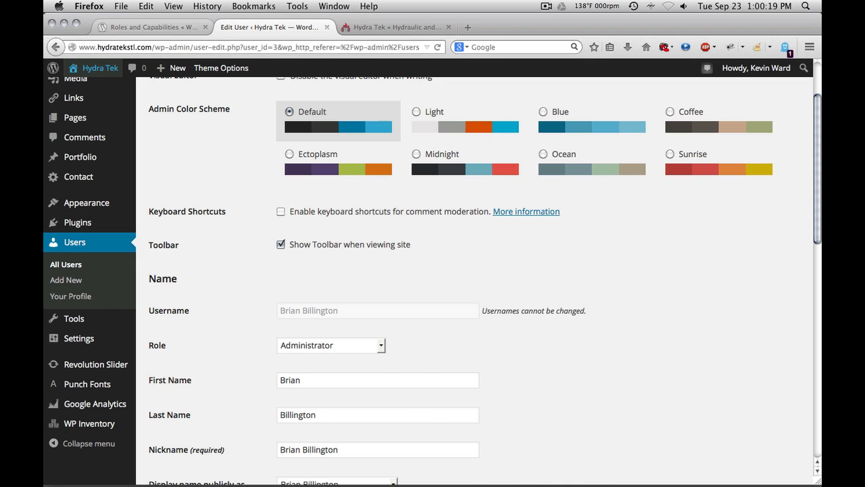
left_click(162, 27)
left_click(237, 27)
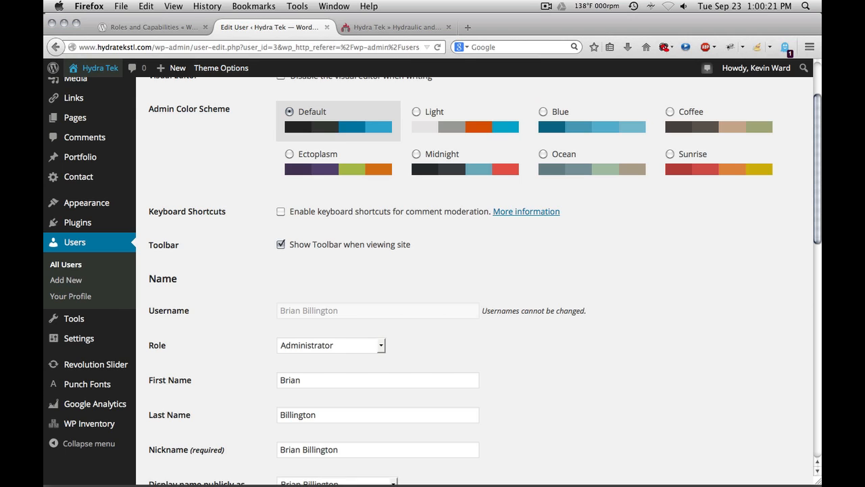
Step: Open your own profile from All Users, enable Show Toolbar when viewing site, and update the profile
left_click(65, 264)
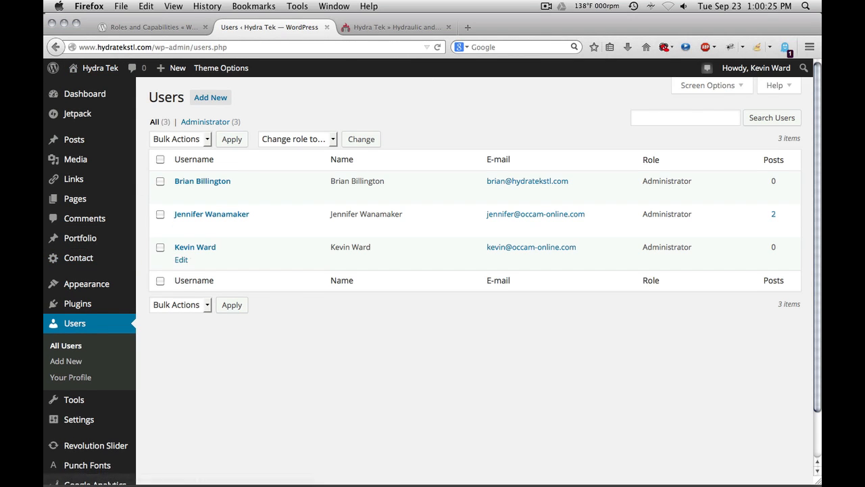
left_click(181, 260)
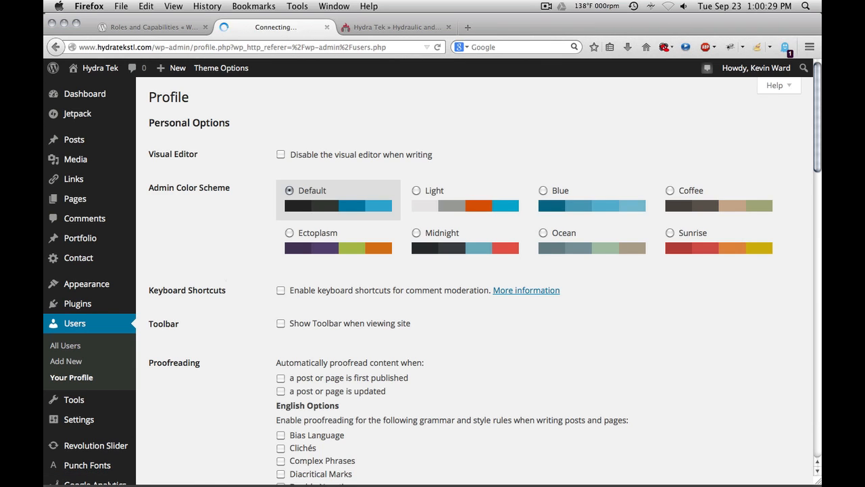
left_click(280, 323)
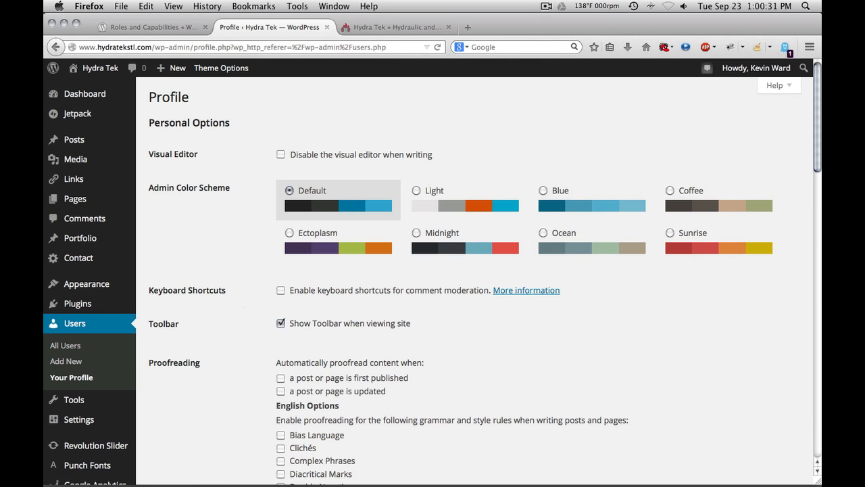
scroll(280, 324, "down", 6)
scroll(473, 280, "down", 10)
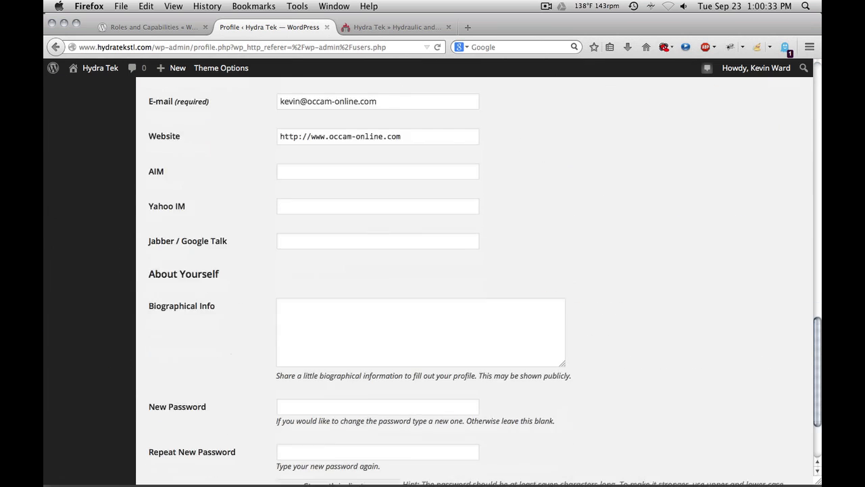
left_click(179, 425)
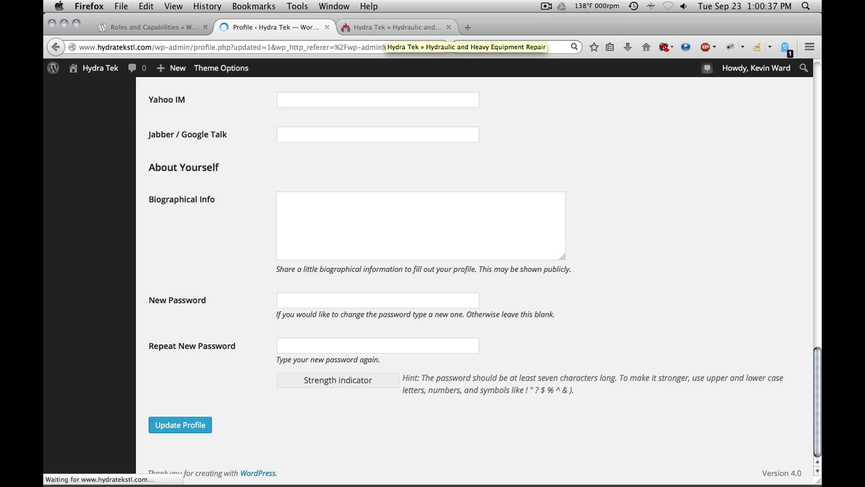
Step: Reload the live site tab and examine the items on the admin toolbar
left_click(387, 27)
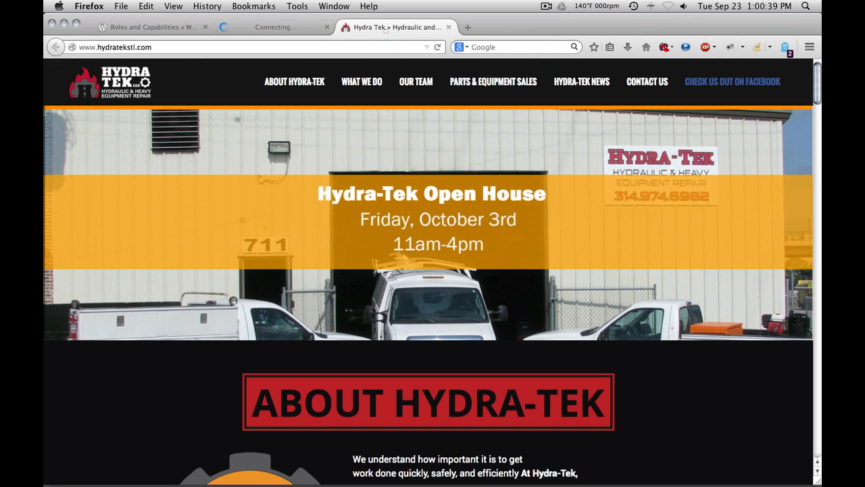
left_click(440, 47)
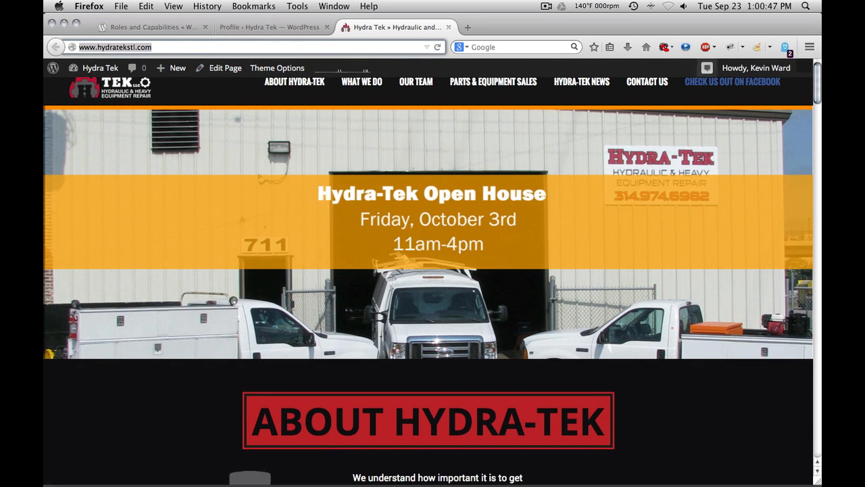
mouse_move(756, 68)
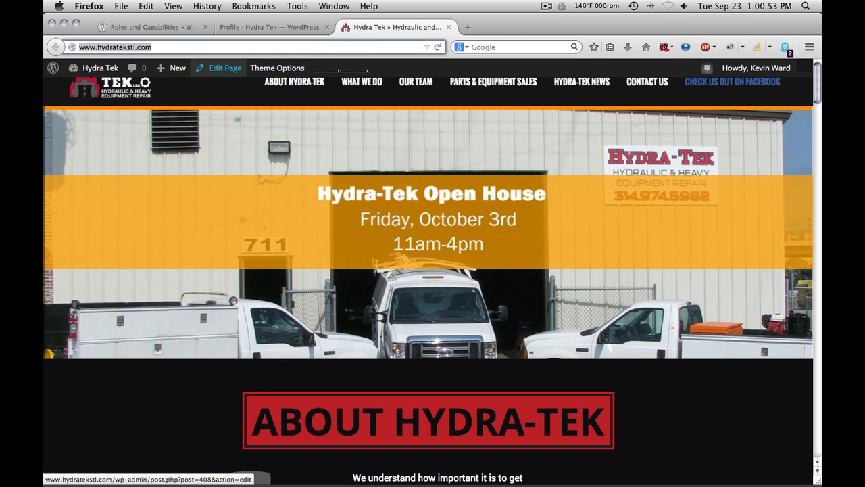
mouse_move(173, 67)
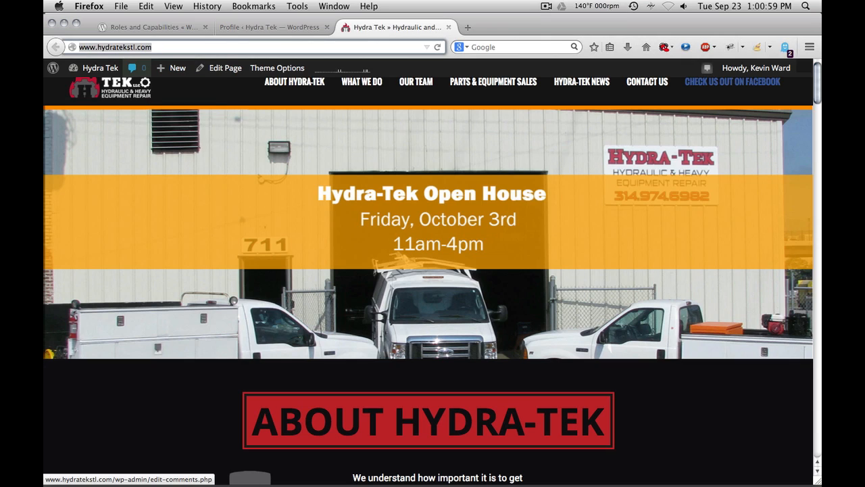
mouse_move(95, 67)
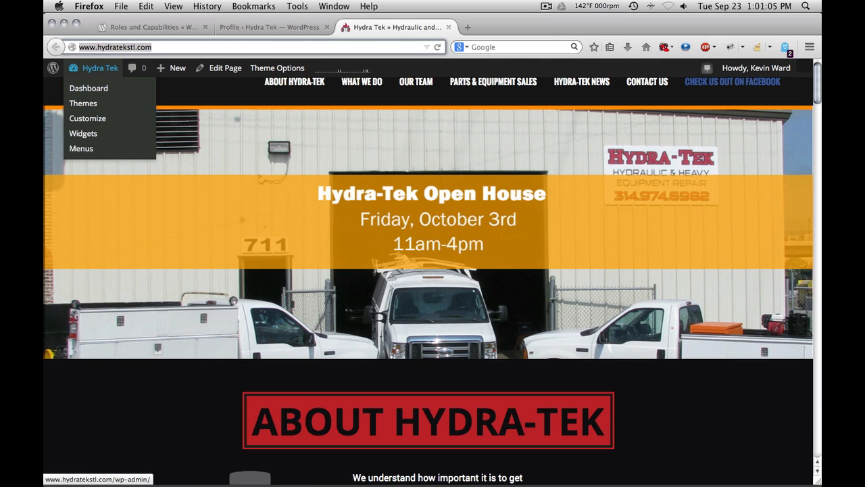
Step: Update the profile again and return to the live site tab
left_click(270, 27)
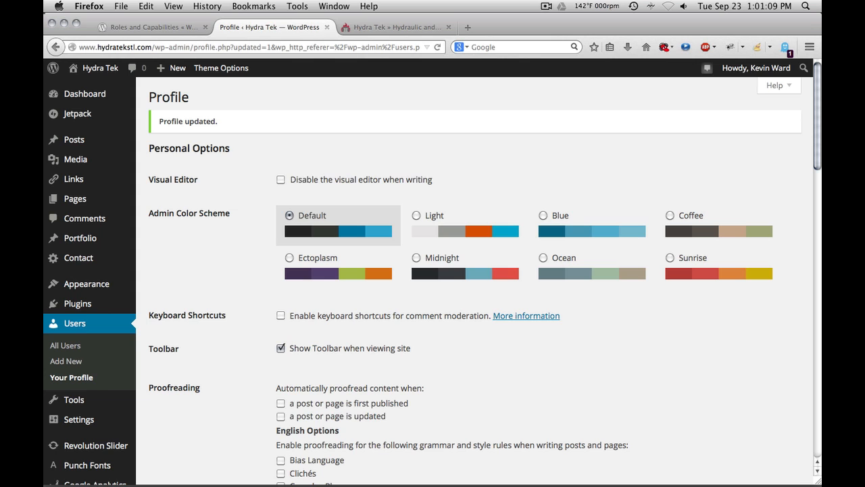
scroll(281, 347, "down", 10)
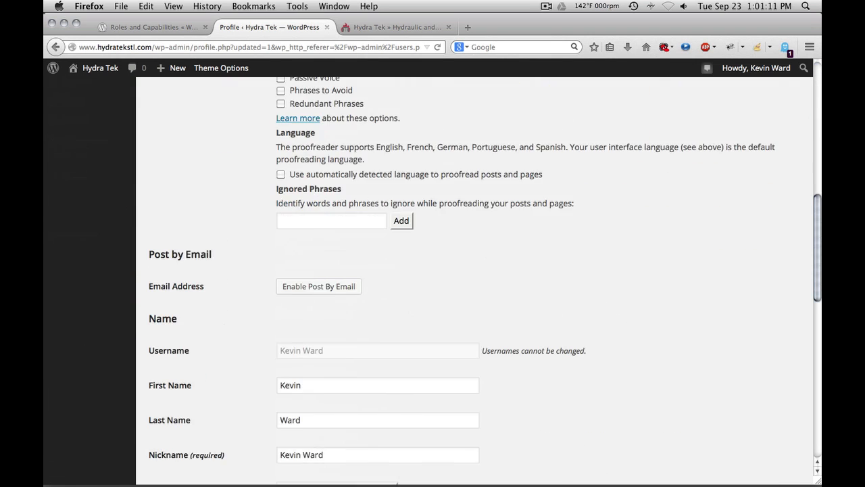
scroll(183, 406, "down", 12)
left_click(184, 424)
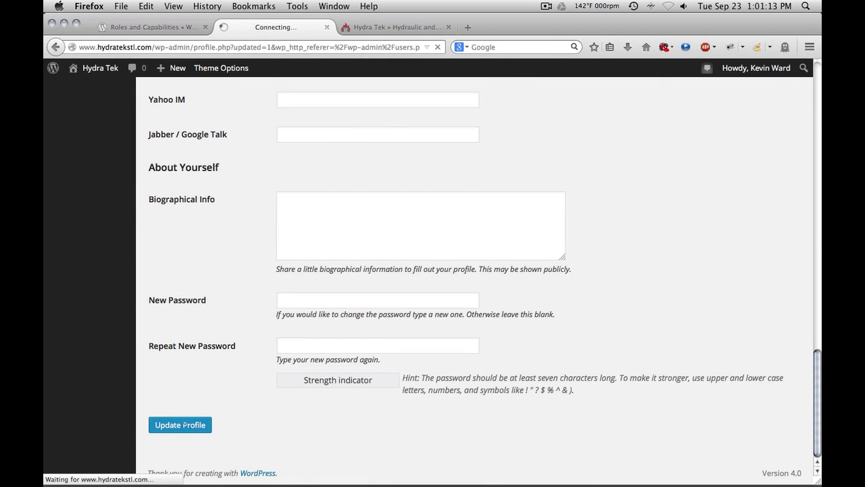
left_click(380, 27)
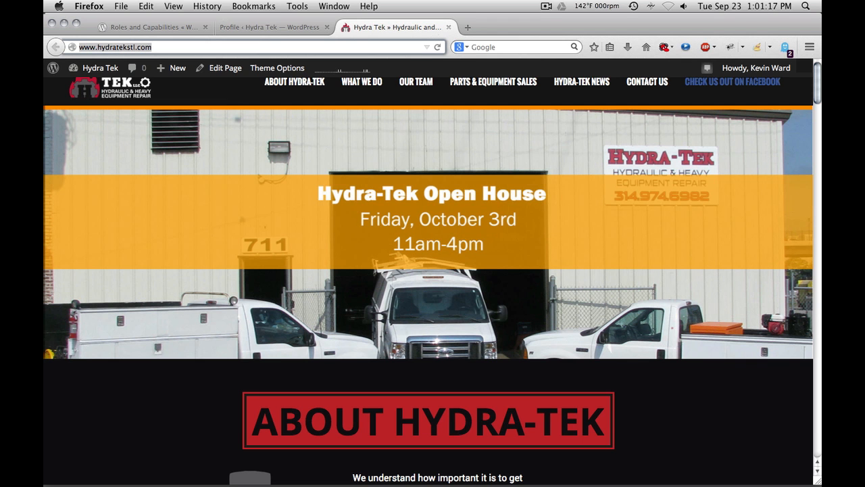
Step: Reload the live site tab, then scroll through the user profile's name and contact fields in the admin tab
key("super+r")
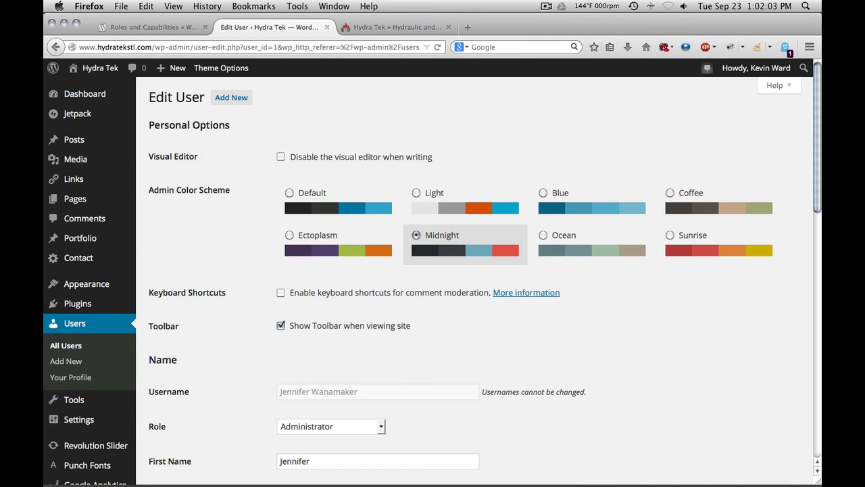
scroll(473, 270, "down", 4)
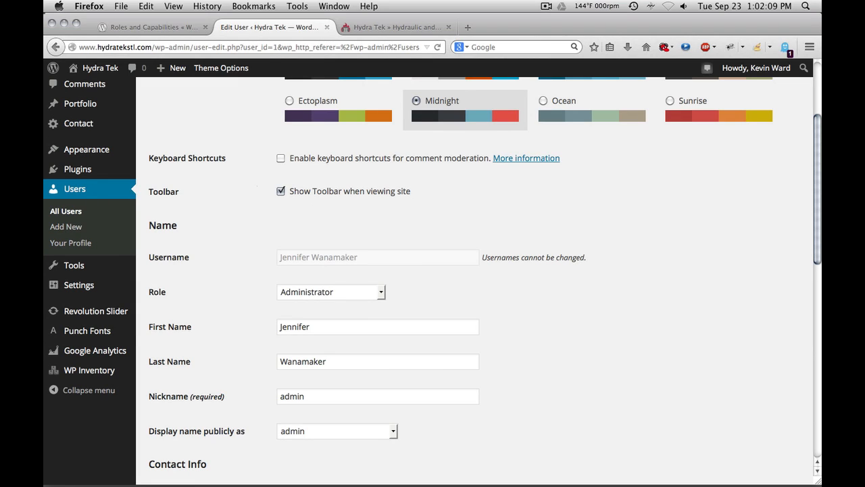
scroll(433, 277, "down", 3)
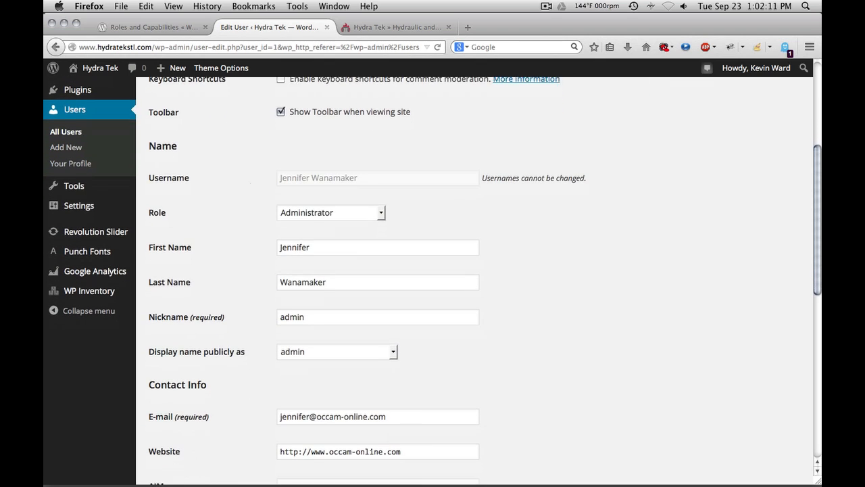
scroll(433, 280, "down", 2)
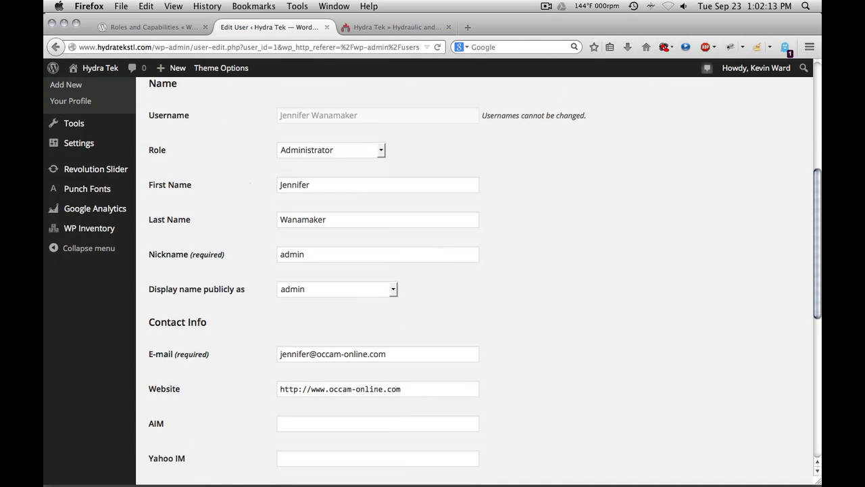
scroll(433, 280, "up", 1)
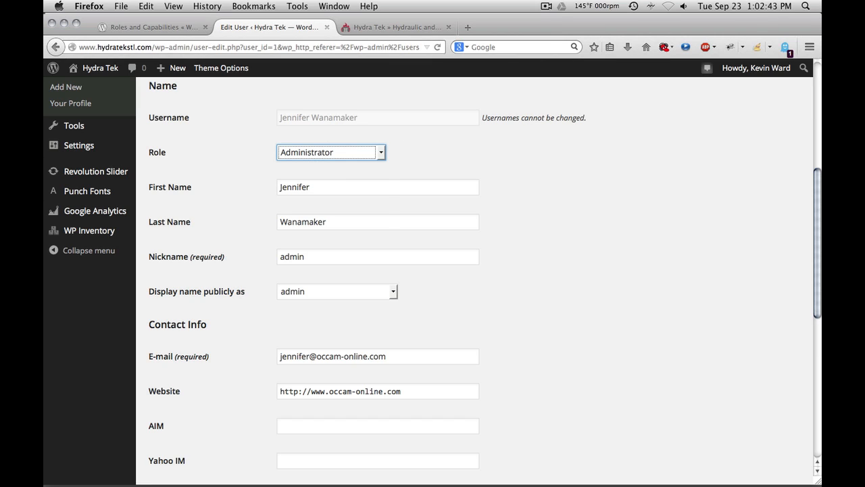
Step: Review the available user roles in the Role list and in the Summary of Roles on the WordPress Codex page
left_click(381, 153)
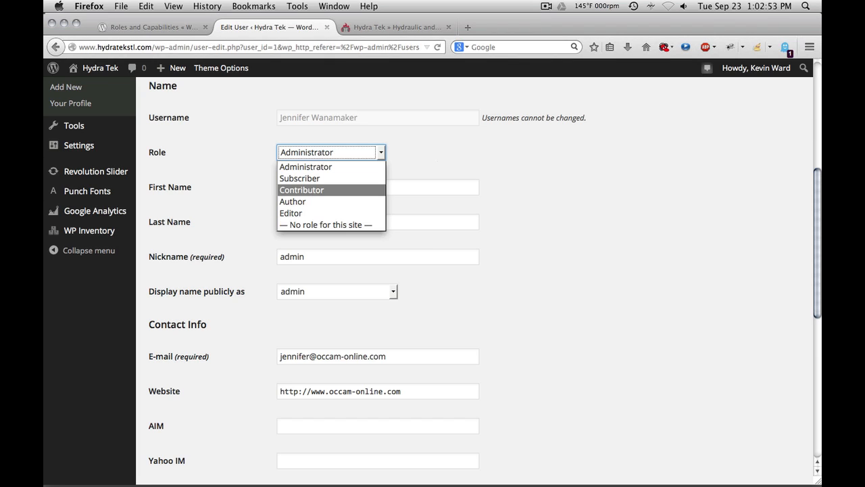
left_click(446, 158)
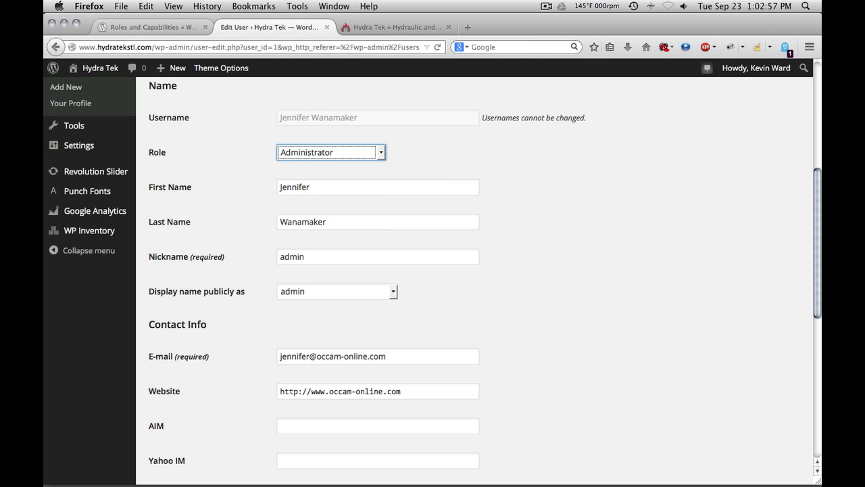
left_click(150, 27)
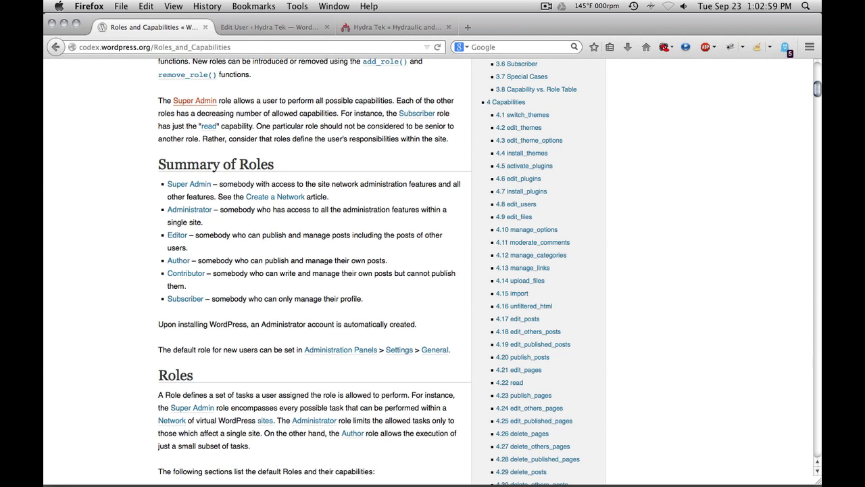
scroll(314, 270, "down", 3)
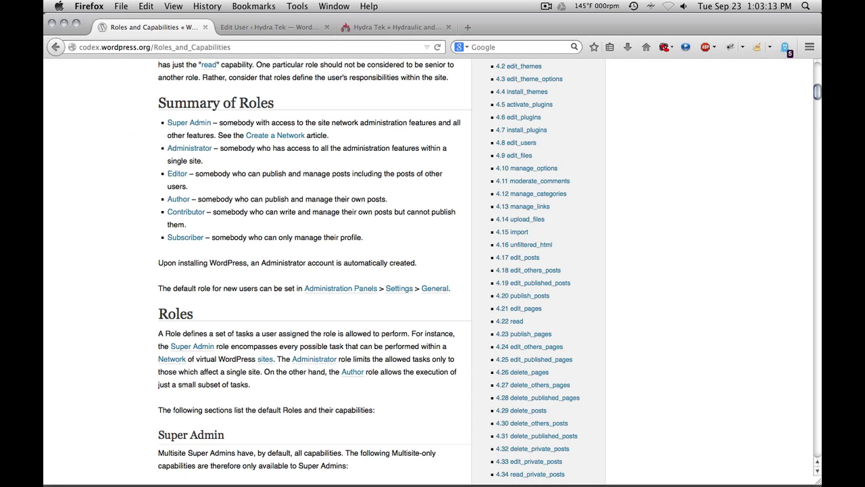
left_click_drag(168, 148, 375, 237)
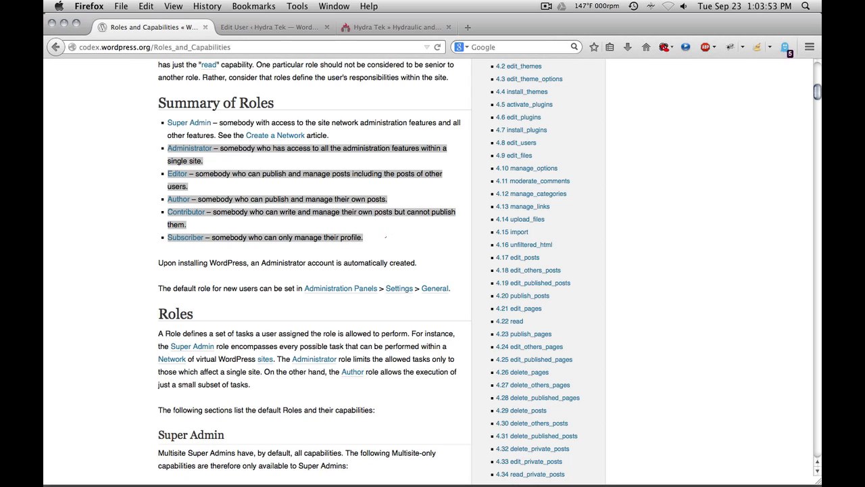
left_click(385, 236)
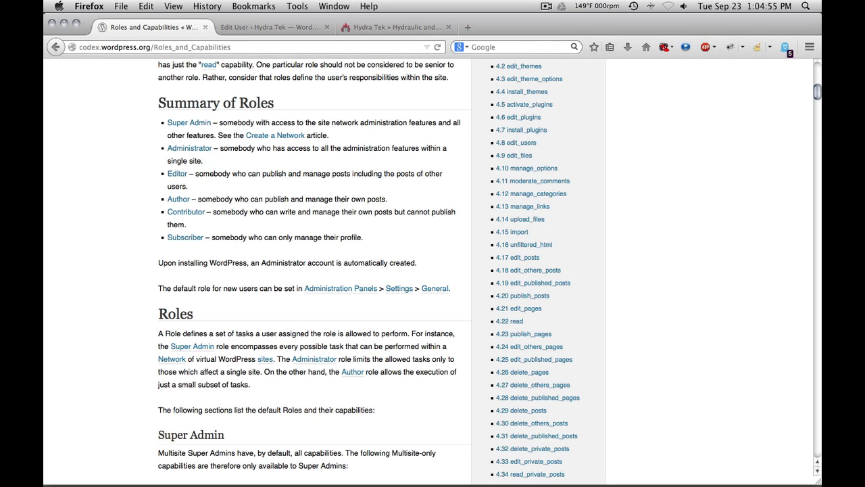
Step: Return to the Edit User page and browse the Display name publicly as options without changing them
left_click(270, 28)
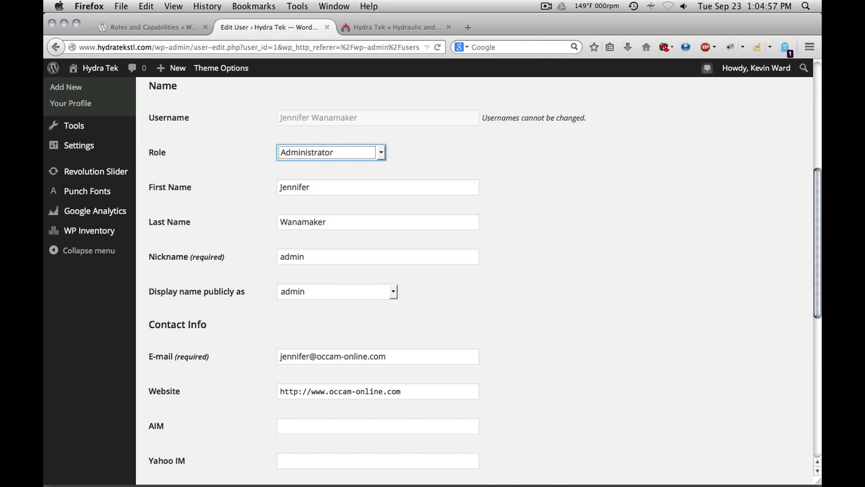
scroll(433, 270, "down", 2)
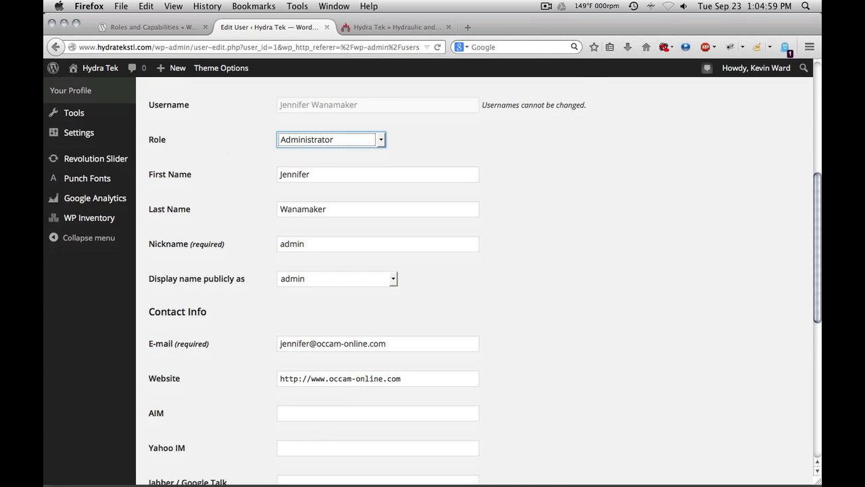
scroll(433, 270, "down", 1)
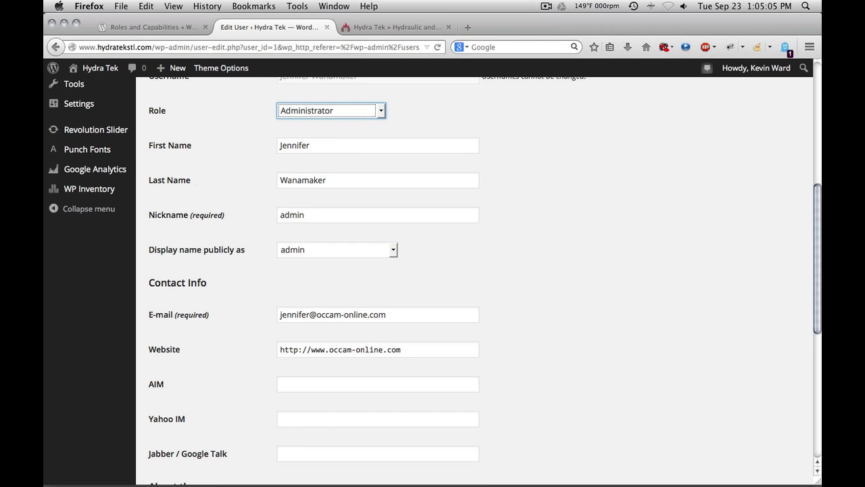
scroll(432, 270, "down", 1)
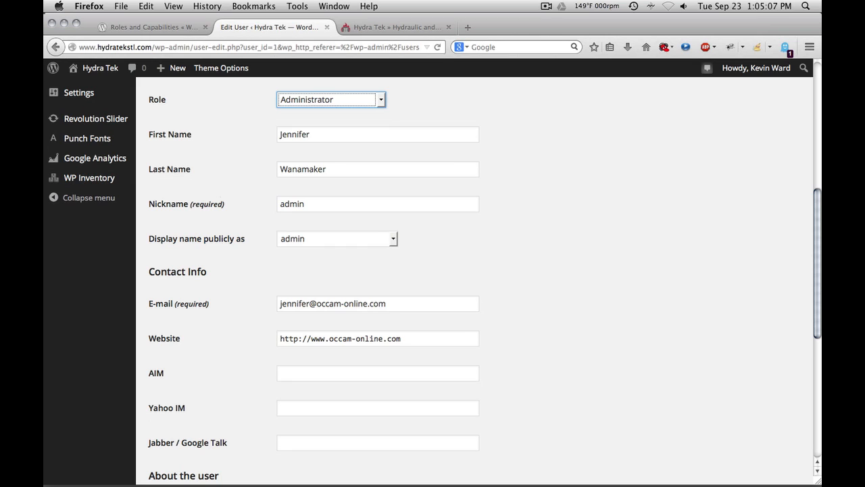
scroll(432, 270, "up", 3)
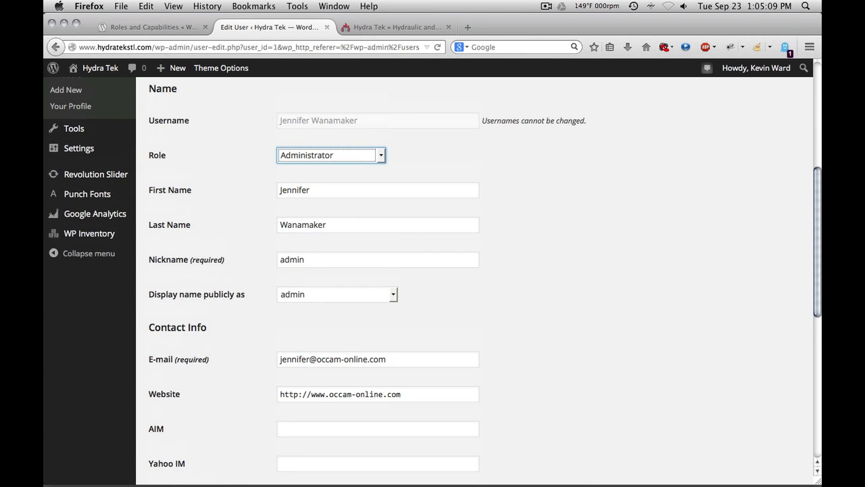
scroll(433, 271, "down", 4)
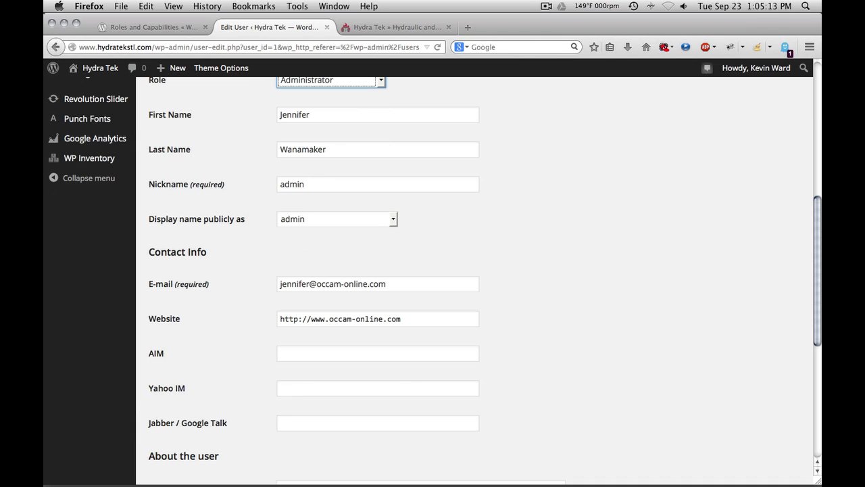
left_click(338, 217)
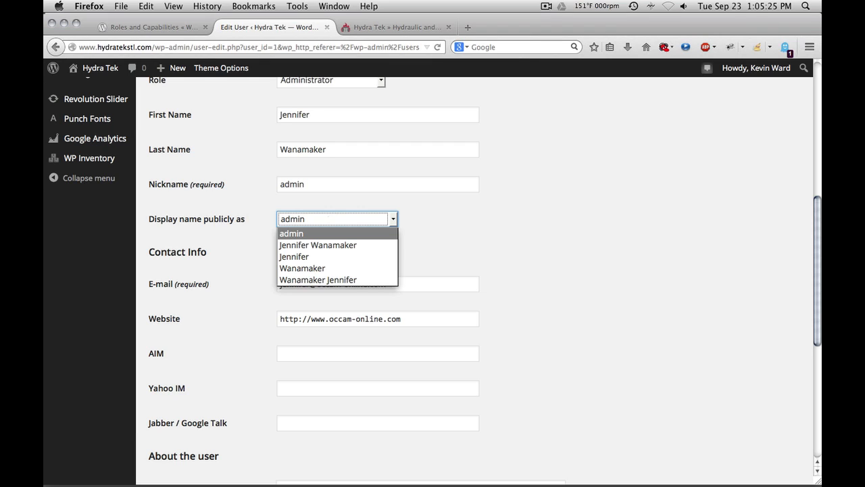
key("Down")
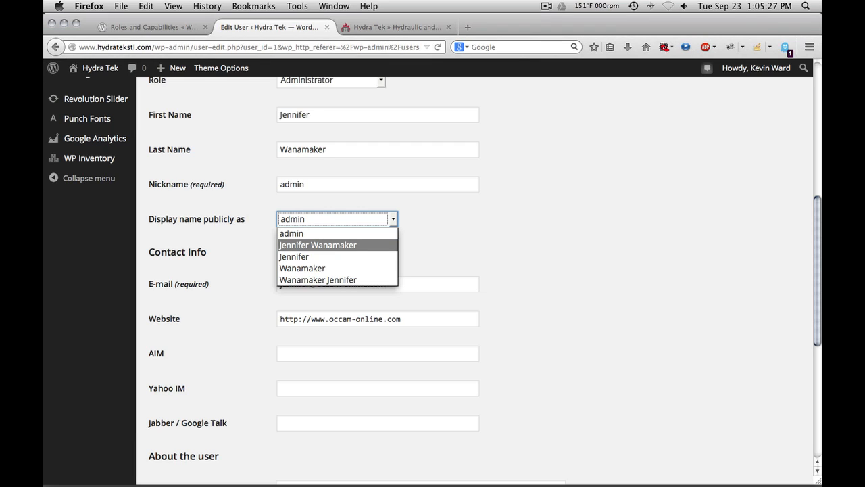
key("Down")
key("Down")
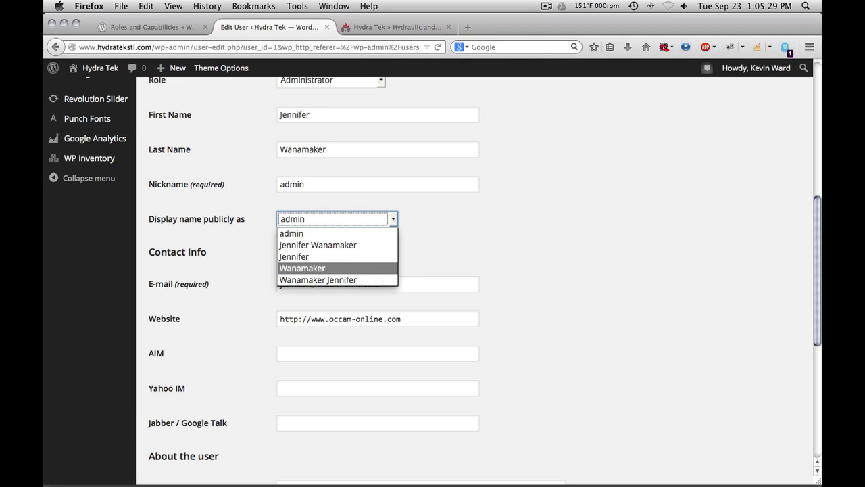
key("Down")
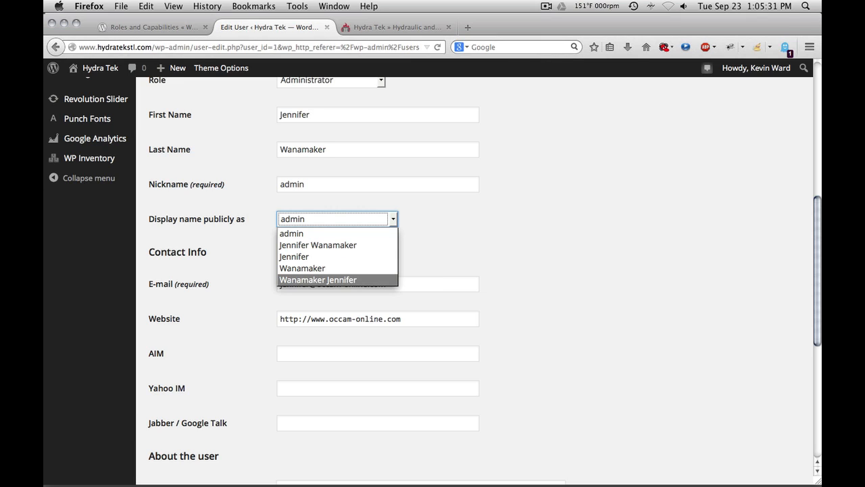
key("Up")
key("Escape")
Step: Set the nickname to the user's full name followed by ', Managed Services' and update the user
key("shift+Tab")
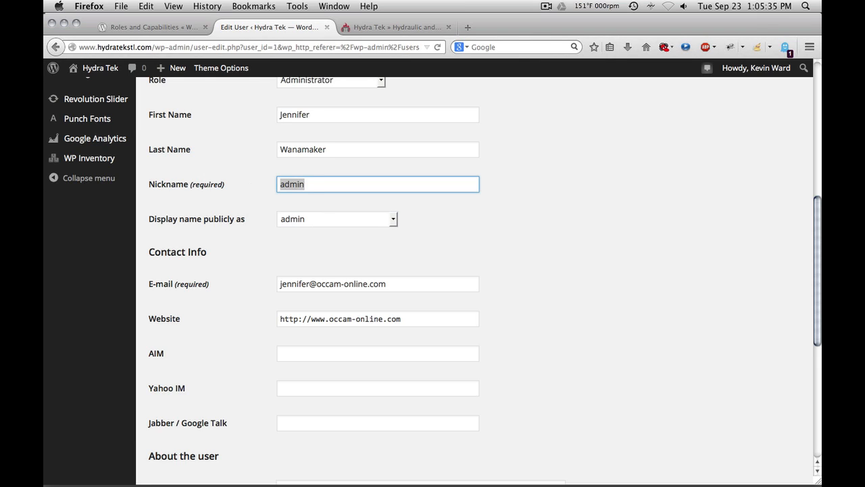
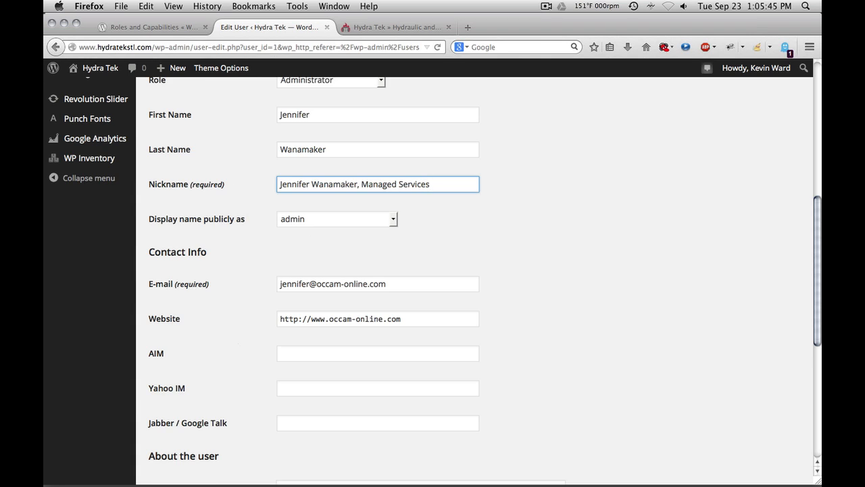
scroll(473, 271, "down", 10)
left_click(177, 424)
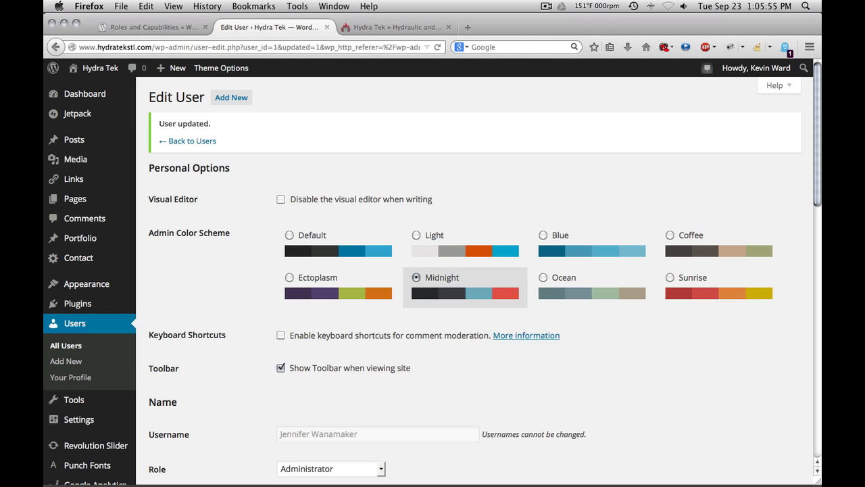
Step: Set Display name publicly as to the user's first and last name
scroll(433, 281, "down", 7)
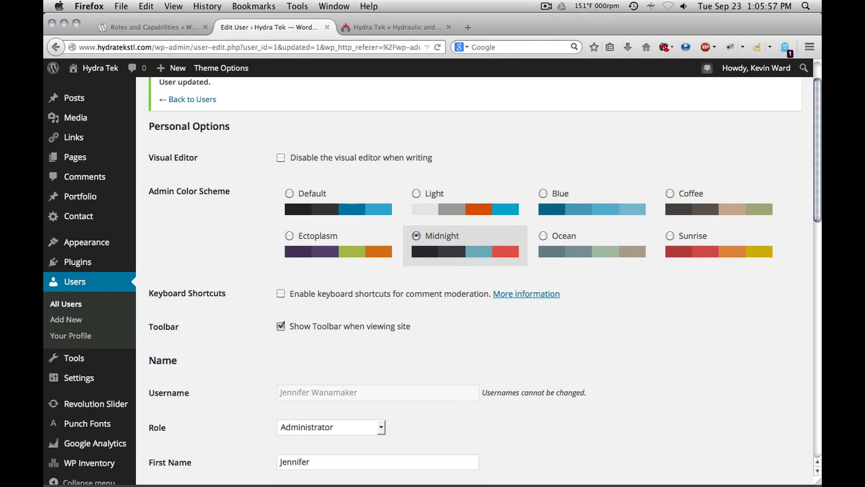
scroll(433, 281, "down", 11)
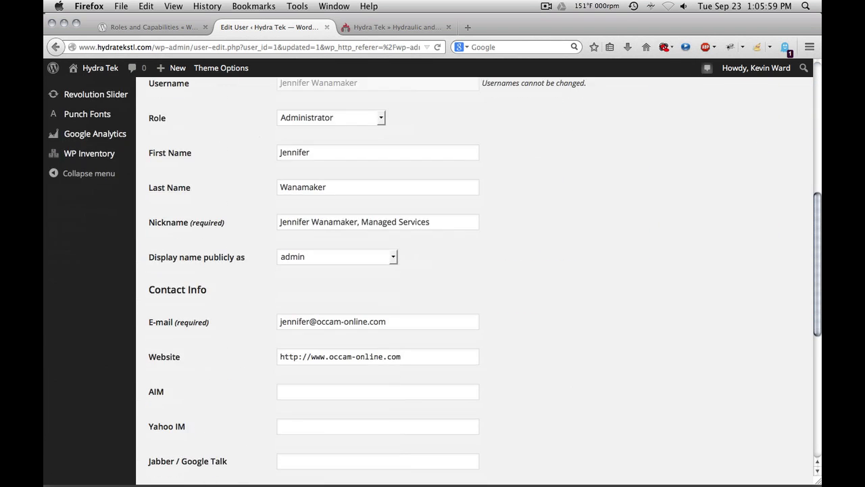
scroll(433, 281, "down", 3)
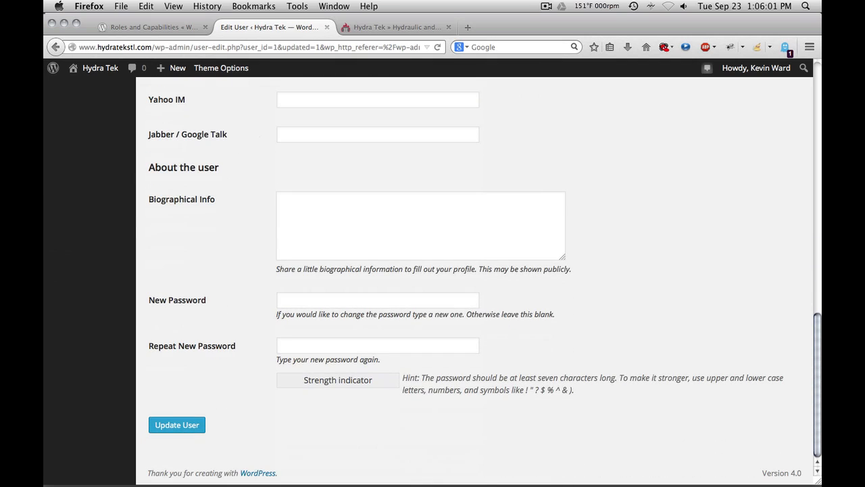
scroll(432, 281, "up", 6)
scroll(432, 280, "up", 4)
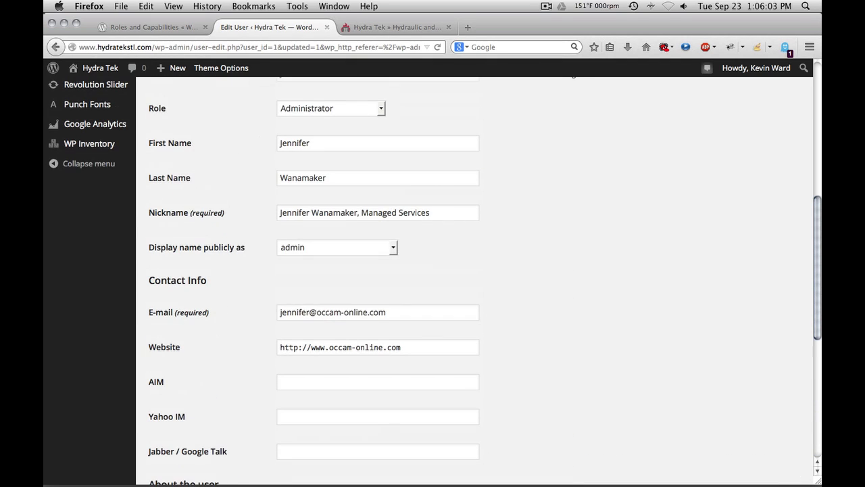
left_click(335, 247)
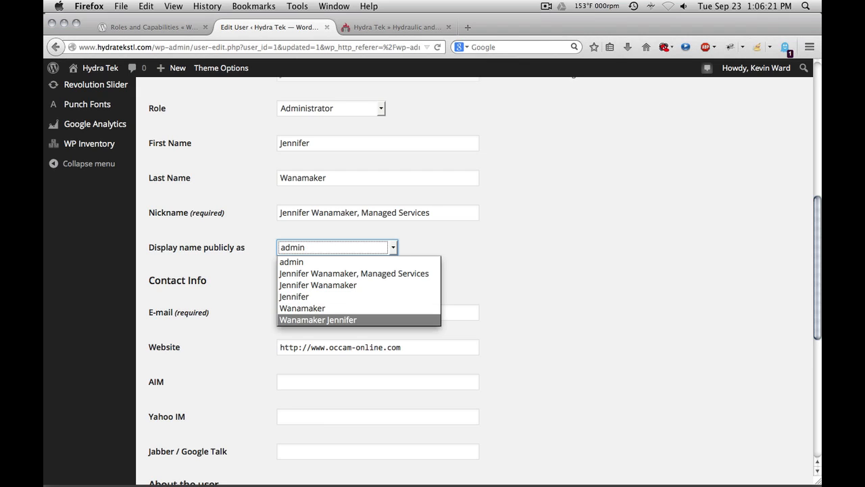
key("Up")
key("Up")
key("Up")
key("Return")
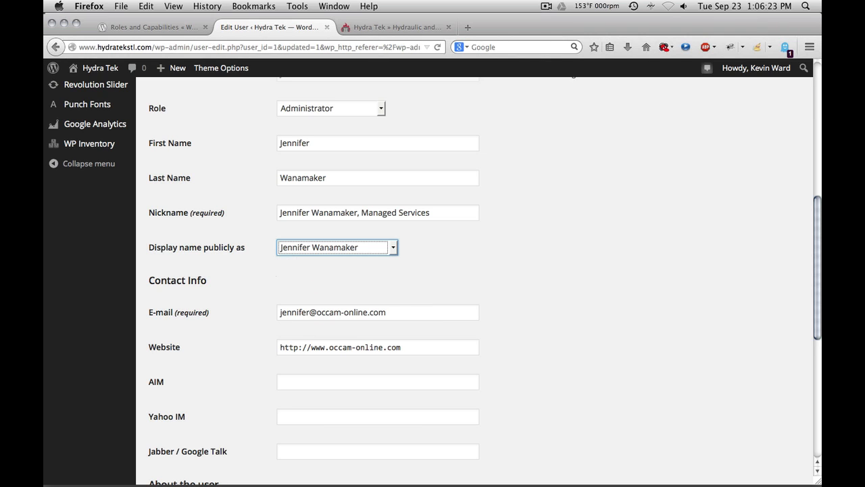
Step: Review the Contact Info fields for the user: e-mail, website, AIM, Yahoo IM and Jabber / Google Talk
scroll(276, 275, "down", 5)
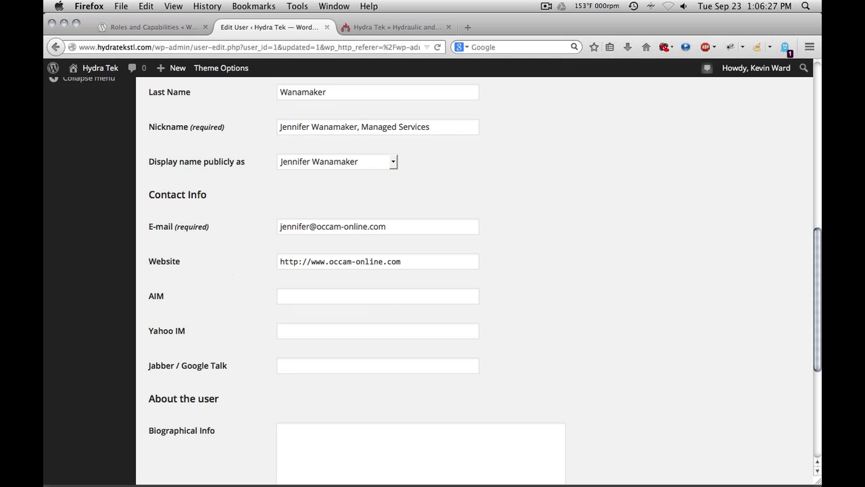
scroll(432, 279, "down", 3)
scroll(433, 280, "down", 1)
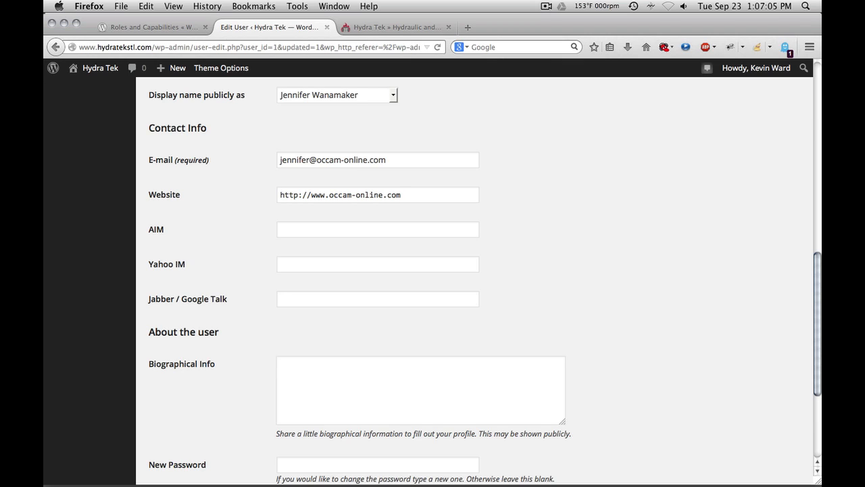
left_click_drag(389, 160, 277, 160)
left_click(391, 160)
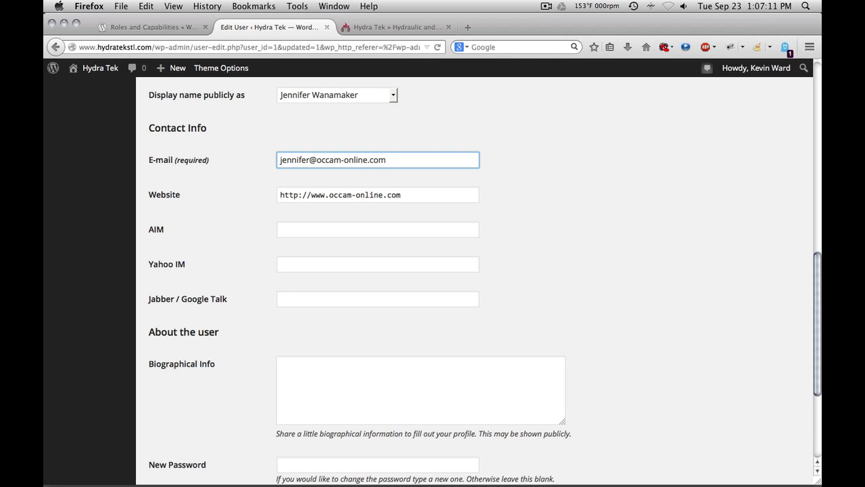
left_click(404, 195)
left_click(314, 229)
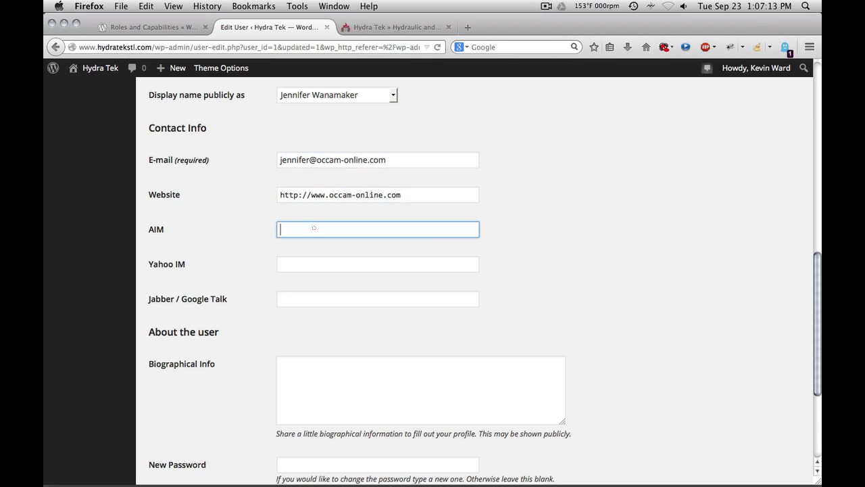
left_click(313, 264)
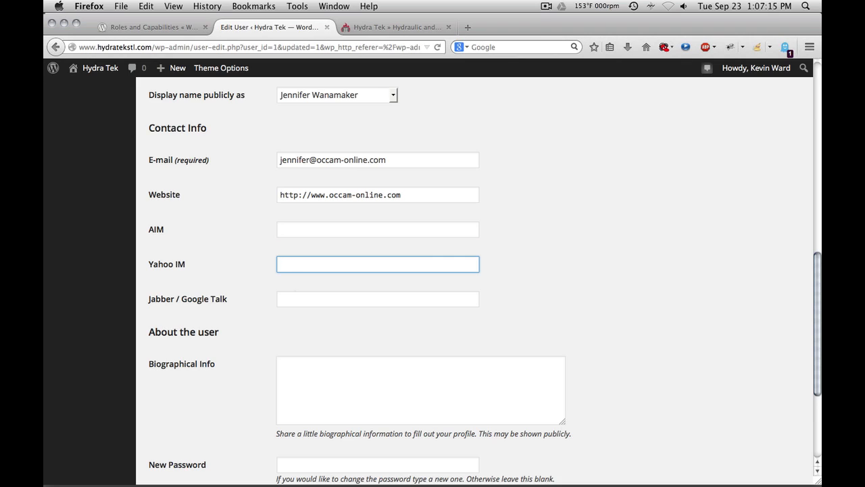
left_click(285, 298)
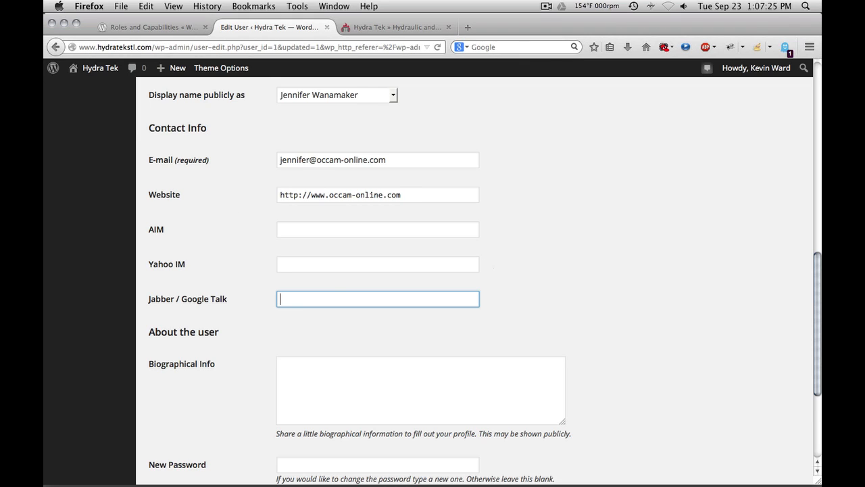
Step: Save the user profile without further changes and open the Users list
scroll(485, 283, "down", 3)
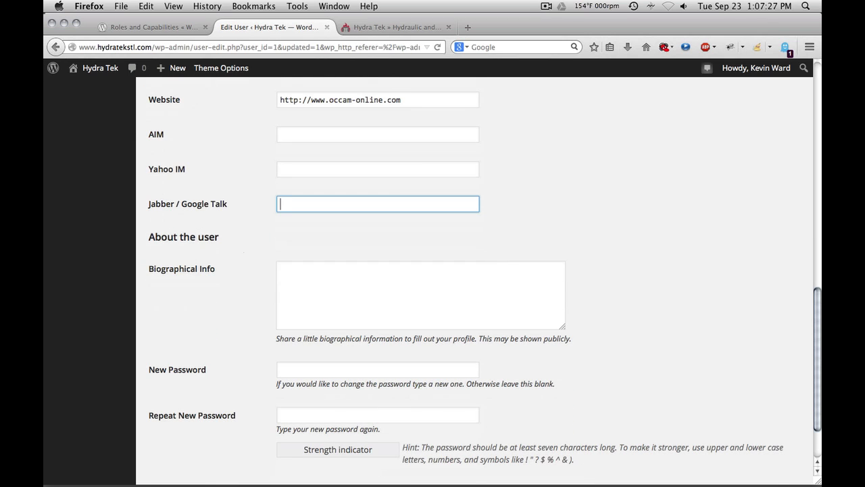
scroll(485, 282, "down", 2)
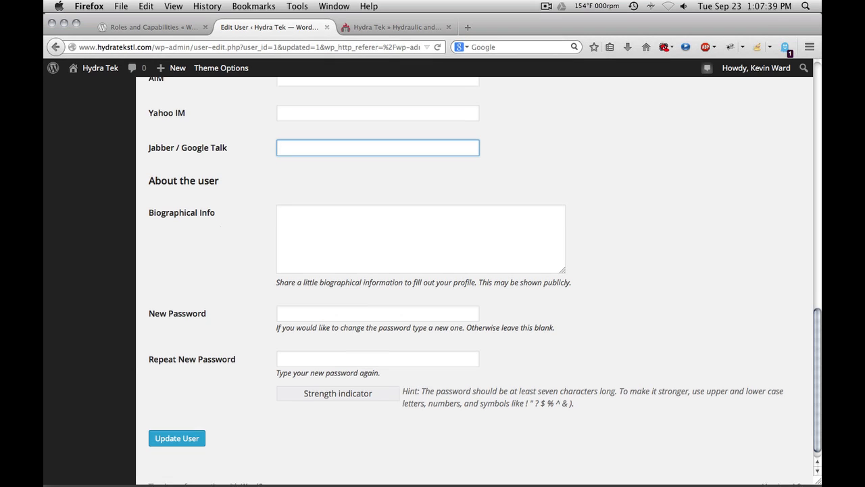
scroll(485, 278, "down", 1)
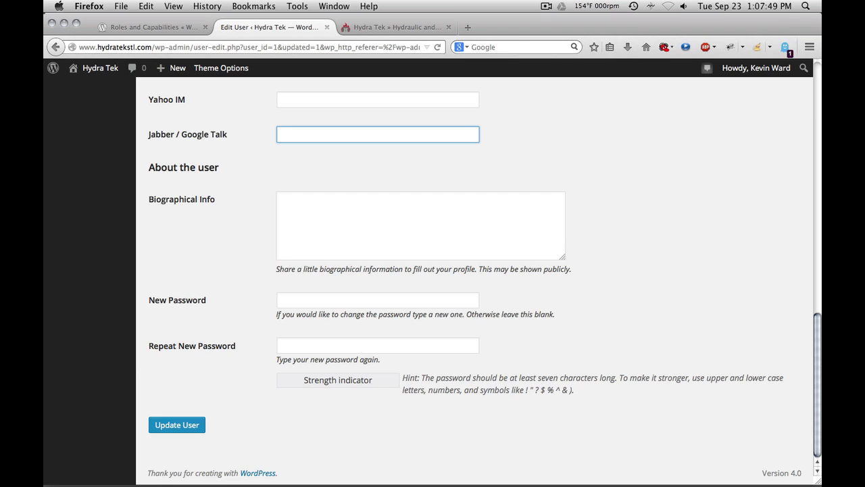
key("Return")
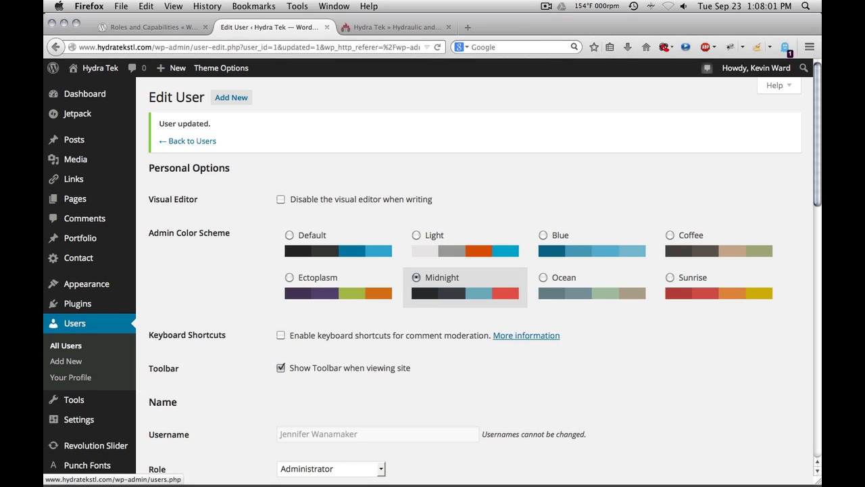
left_click(74, 323)
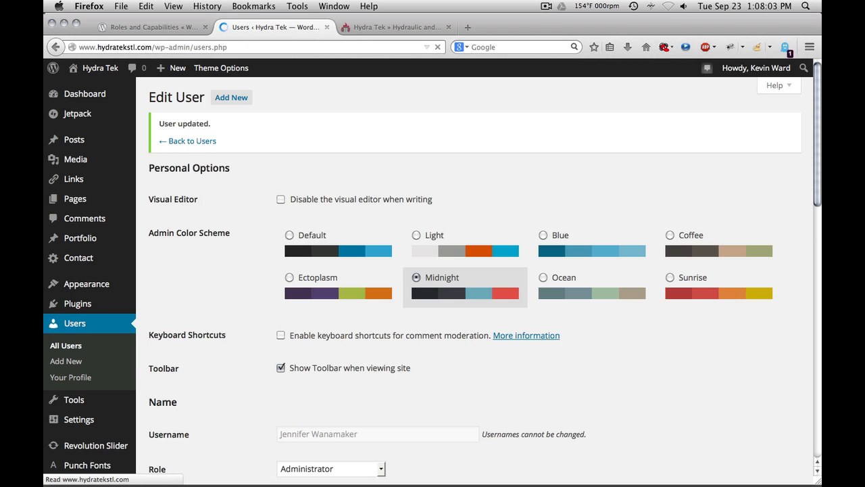